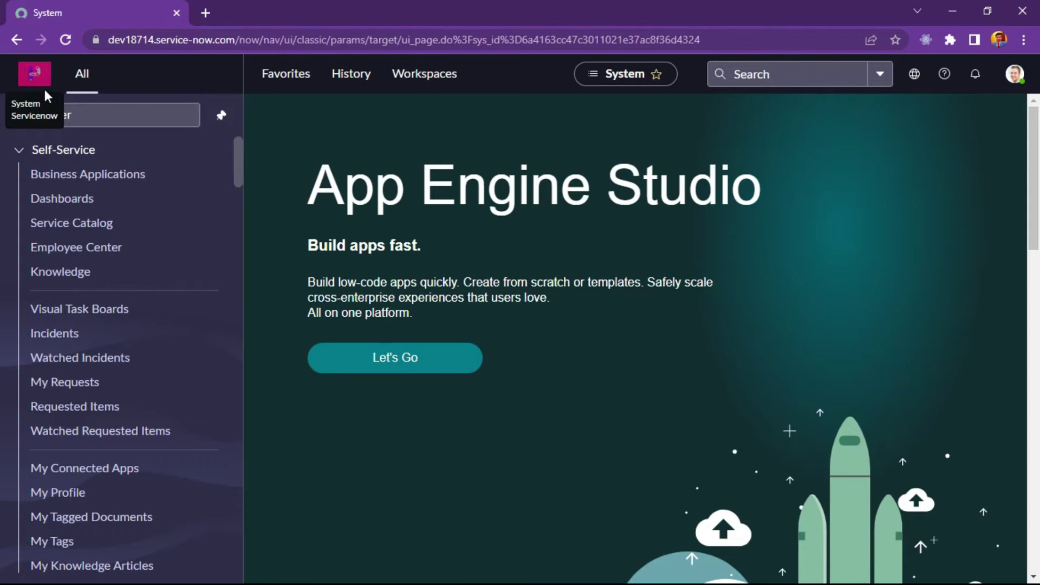
Filter the navigator for 'basic configurat' and open System Properties > Basic Configuration UI16.
click(132, 121)
text(b)
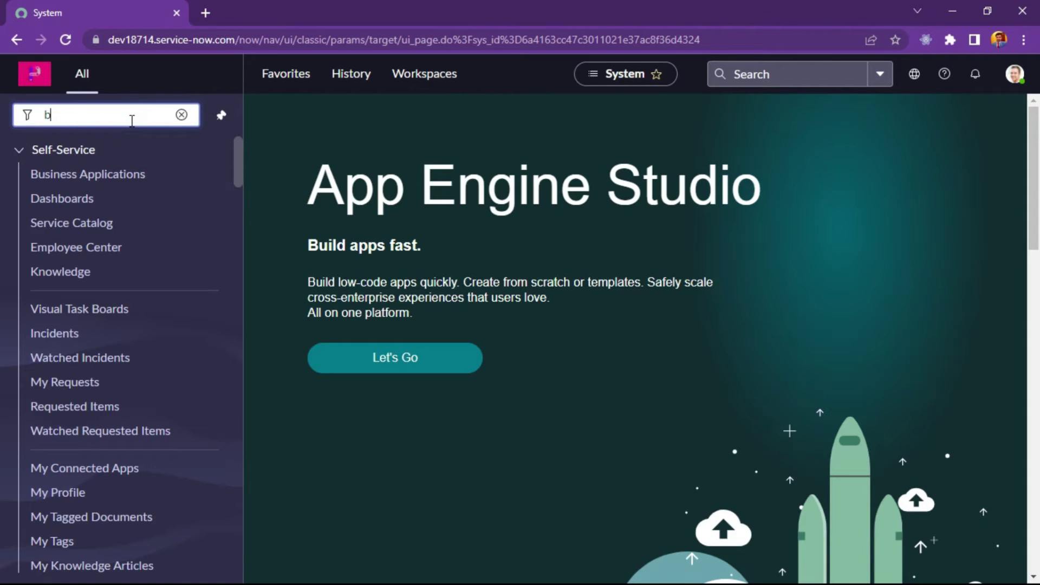
text(asic )
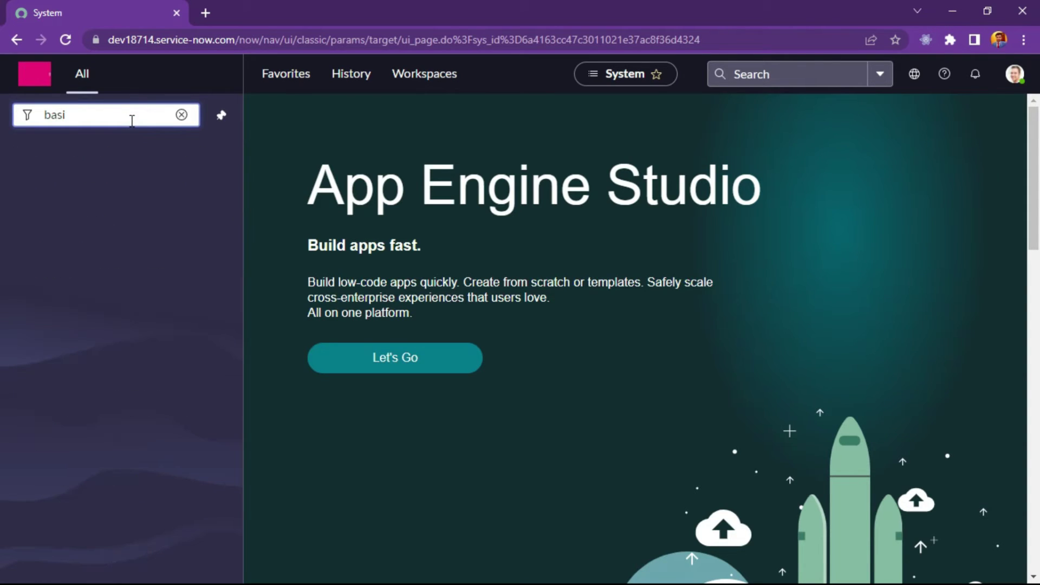
text(conf)
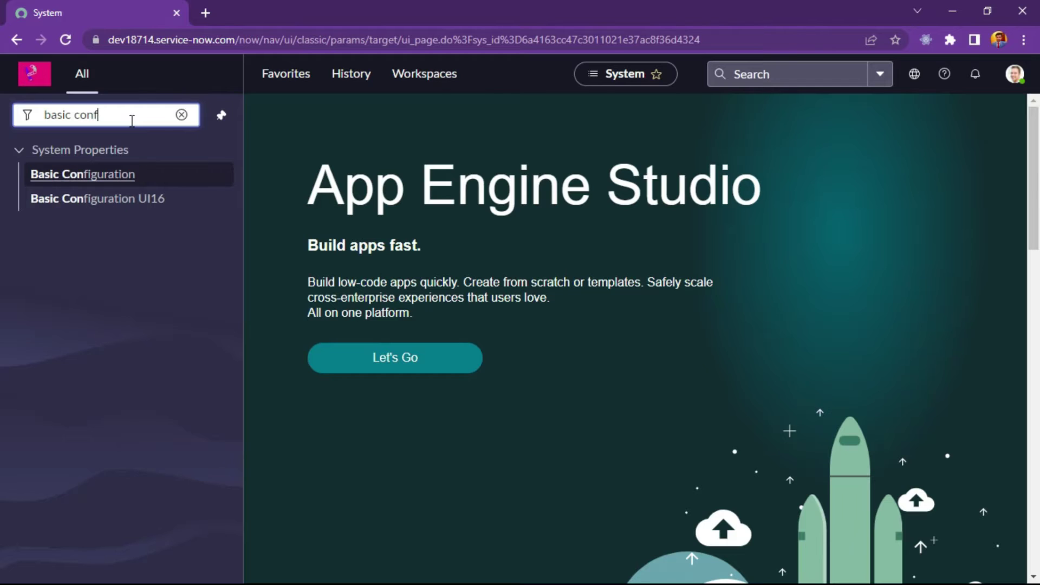
text(igurat)
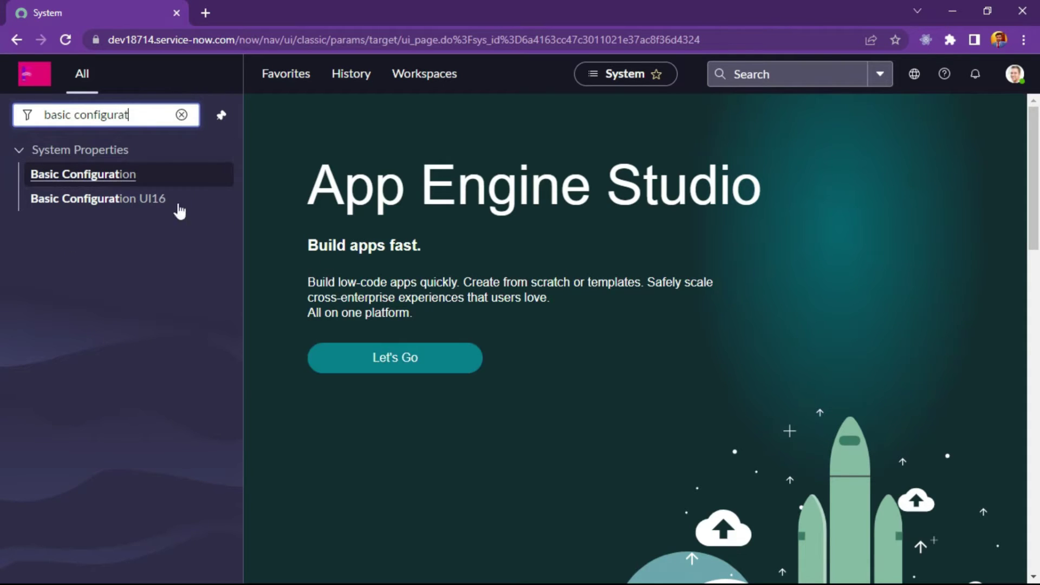
click(92, 204)
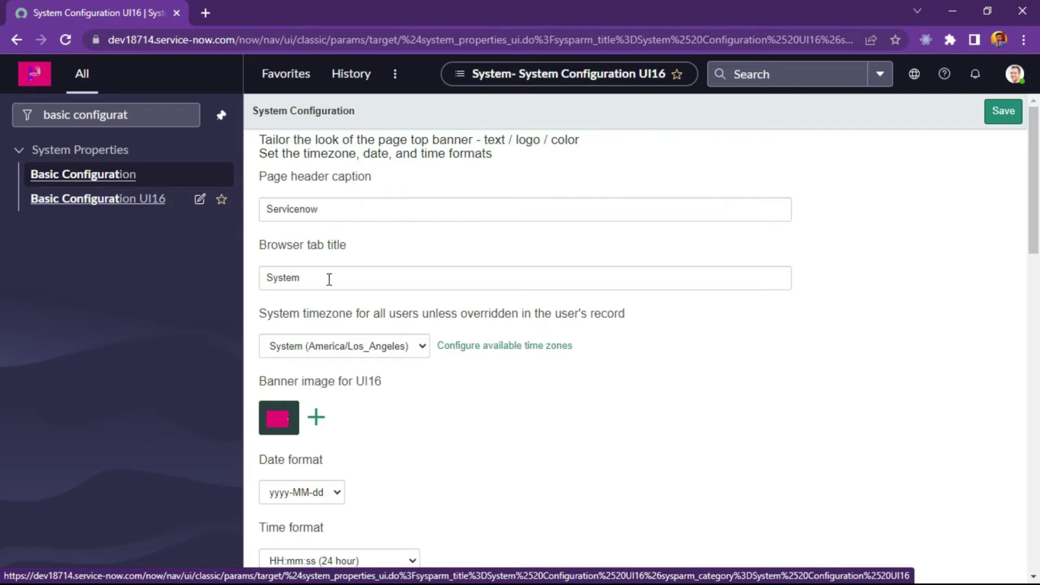
Replace the old Servicenow page header caption with 'PDI by Prashant'.
click(329, 279)
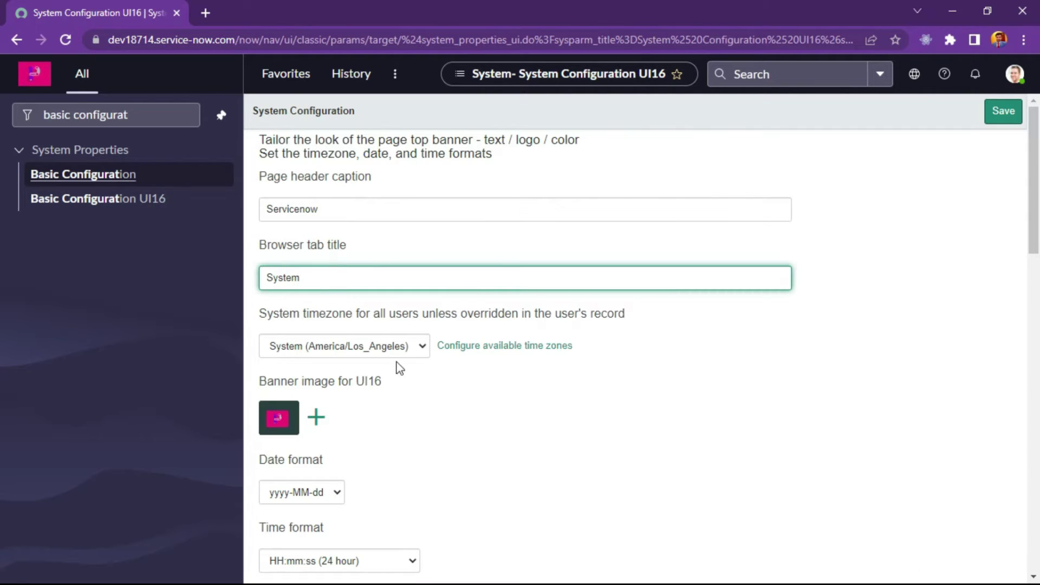
click(355, 202)
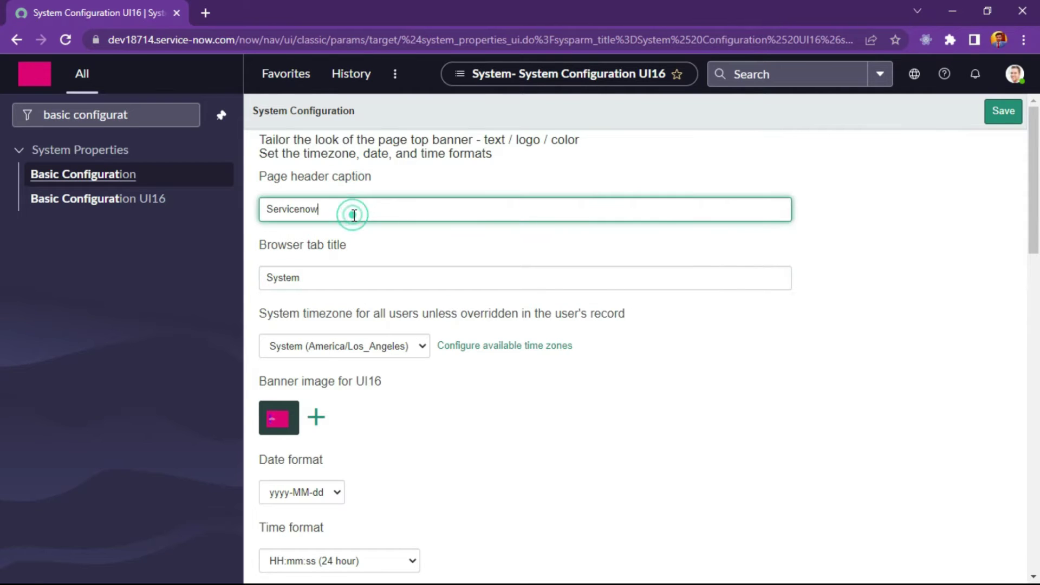
key(BackSpace)
key(BackSpace)
key(BackSpace)
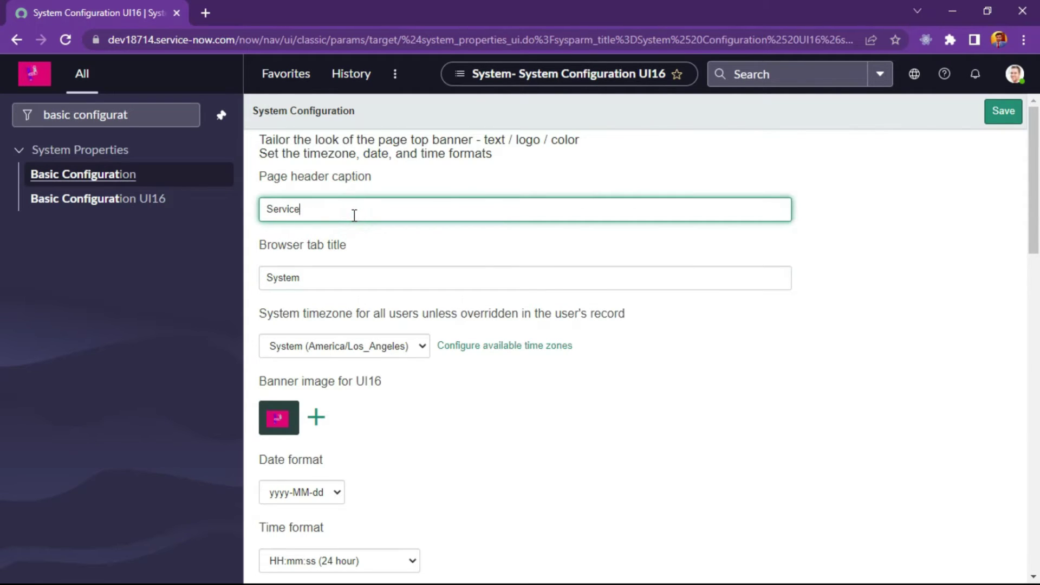
key(BackSpace)
key(BackSpace)
key(BackSpace)
key(BackSpace)
key(BackSpace)
key(BackSpace)
text(earn)
text(IT)
key(BackSpace)
key(BackSpace)
key(BackSpace)
key(BackSpace)
text(P)
text(DI by )
text(Prashanty)
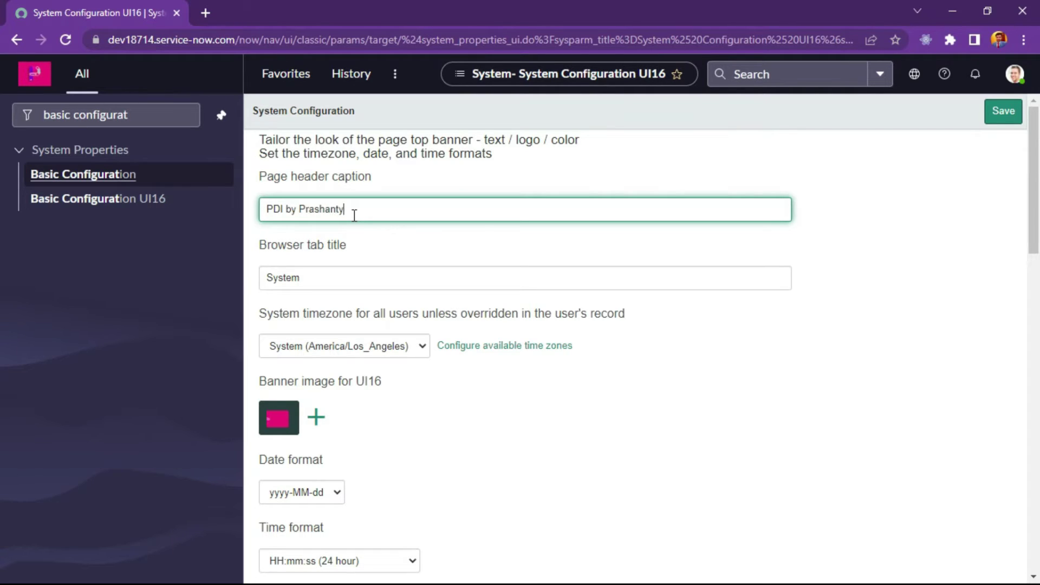
key(BackSpace)
Enter 'LearnIT' as the browser tab title.
key(Tab)
text(L)
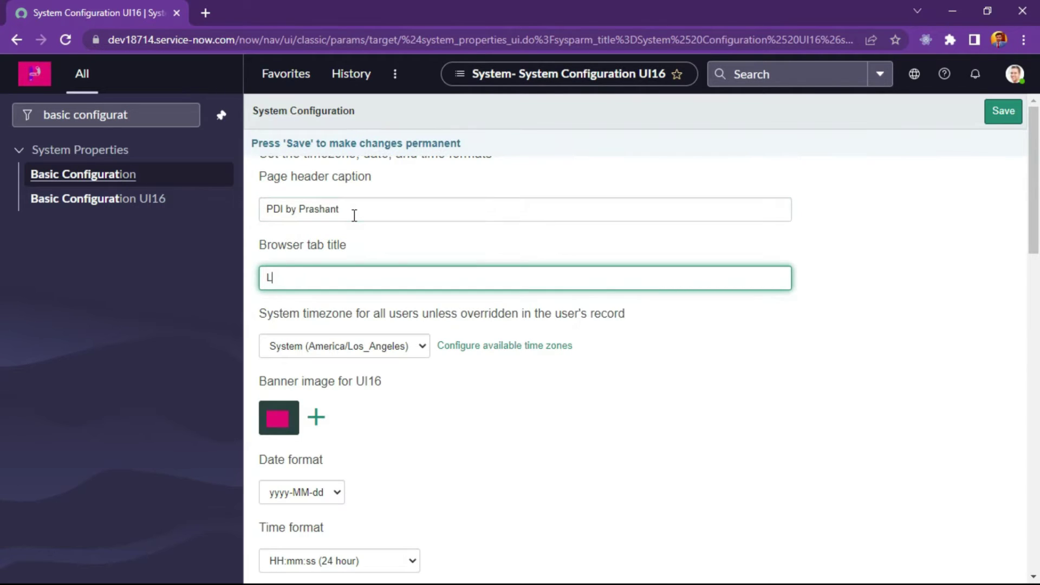
text(earnIT)
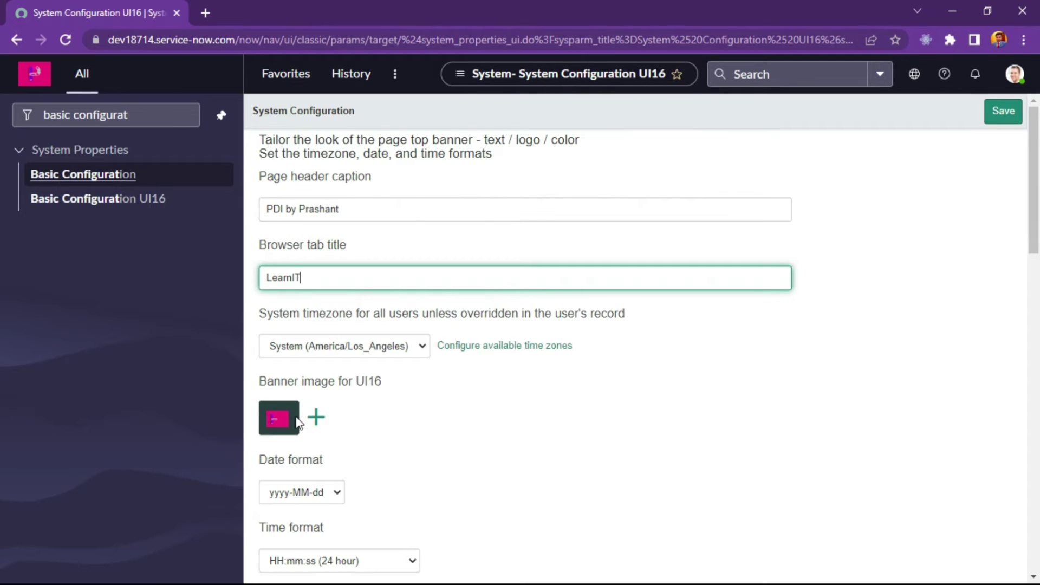
click(316, 419)
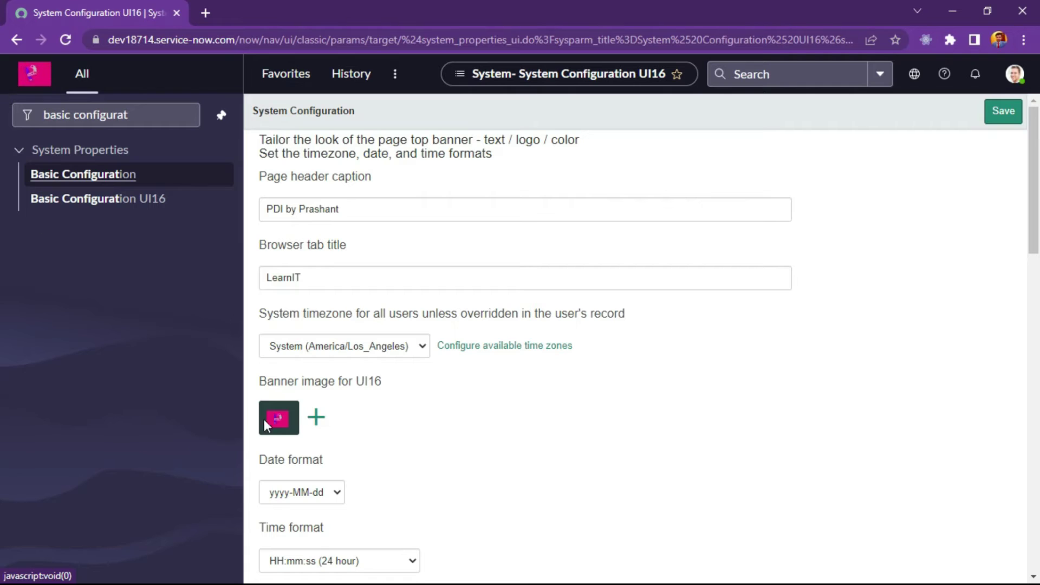
Upload the 'download' image from Downloads as the UI16 banner image.
click(396, 435)
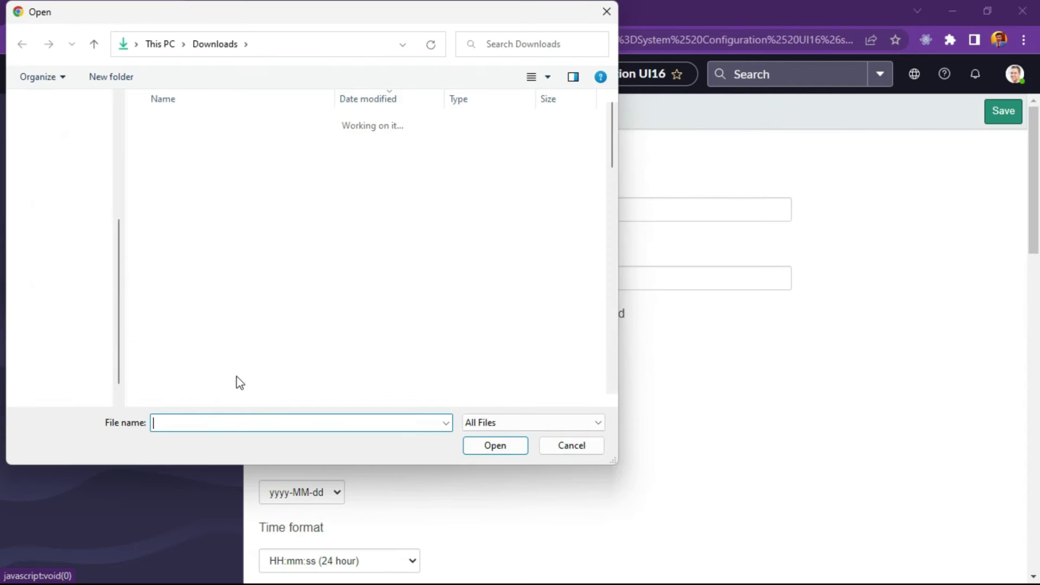
click(179, 146)
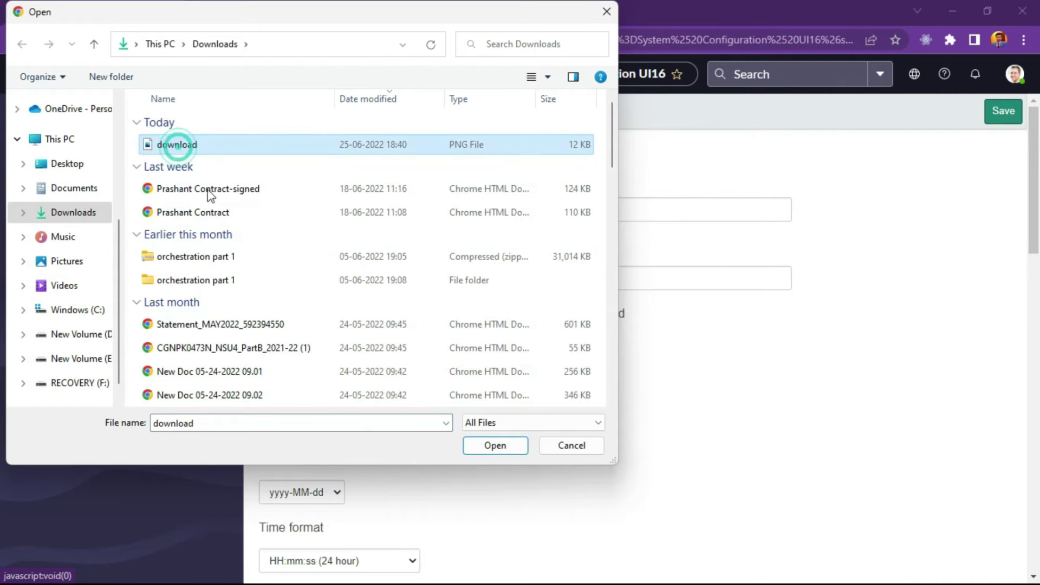
click(486, 443)
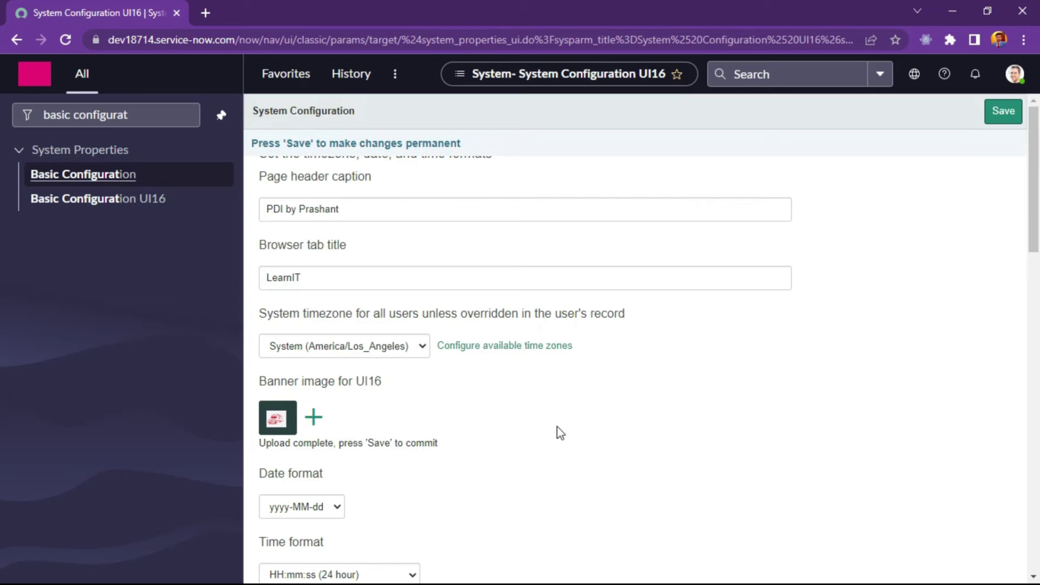
Save the System Configuration form with the new caption, tab title and banner.
click(1006, 119)
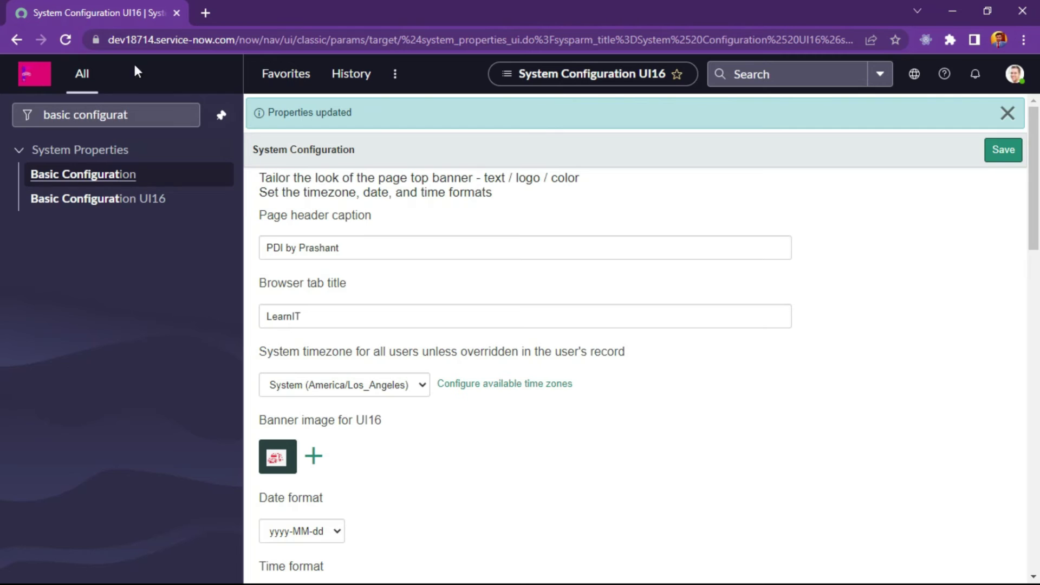
Reload the instance and check the new banner logo and 'LearnIT' tab title.
click(65, 41)
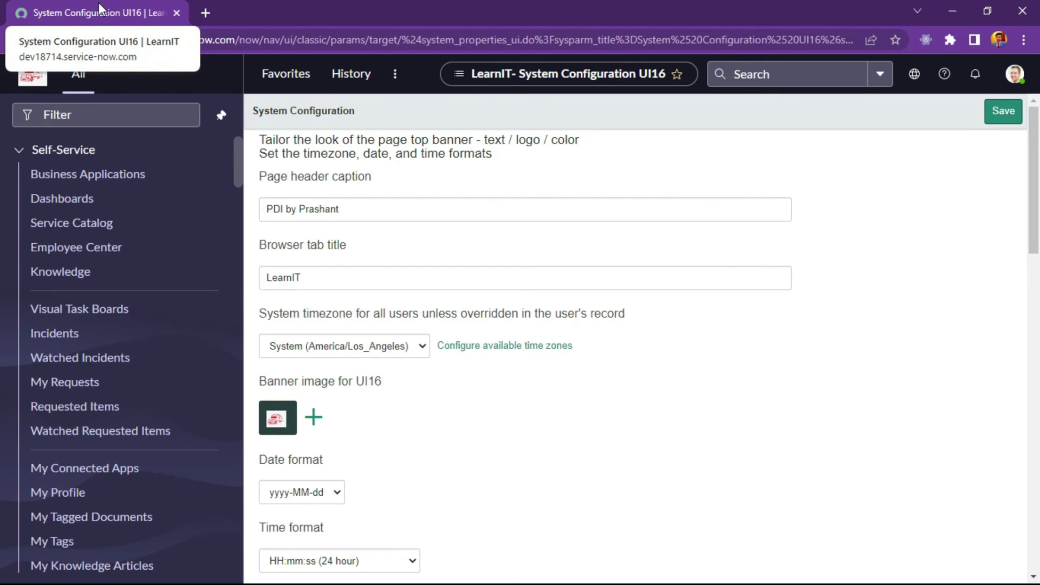
click(128, 248)
scroll(124, 318, down, 5)
scroll(121, 359, up, 5)
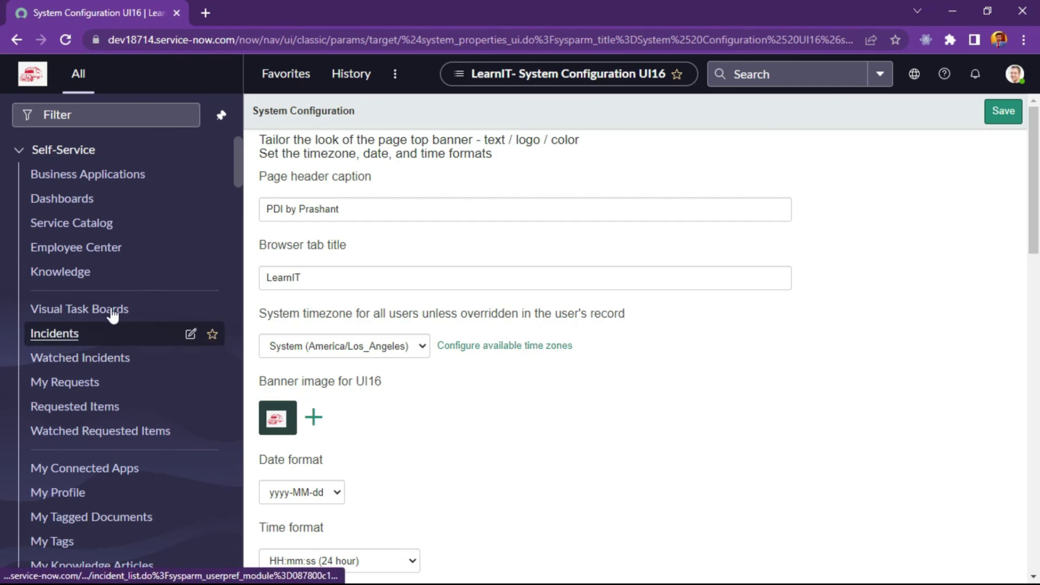